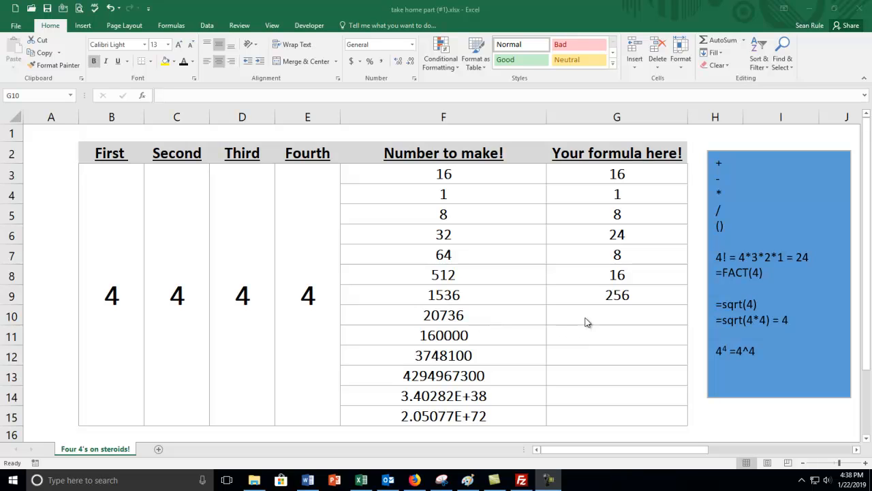
# - Review the target numbers in the Number to make! column, from 1536 down to 2.05077E+72
pyautogui.scroll(-1, 468, 347)
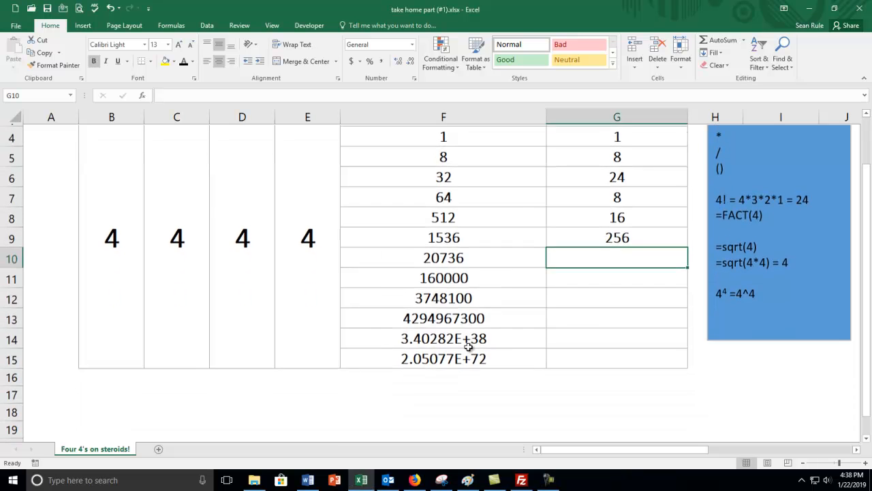
pyautogui.click(468, 346)
pyautogui.press('Down')
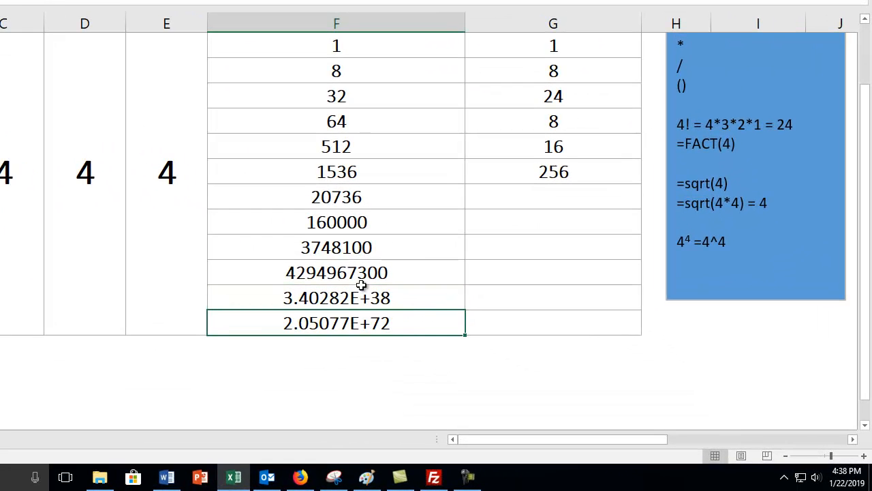
pyautogui.click(350, 171)
pyautogui.click(361, 196)
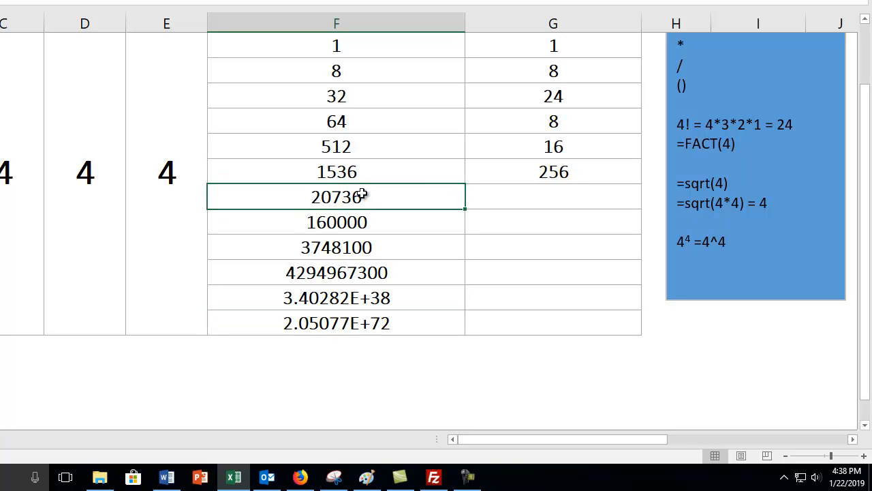
pyautogui.click(365, 248)
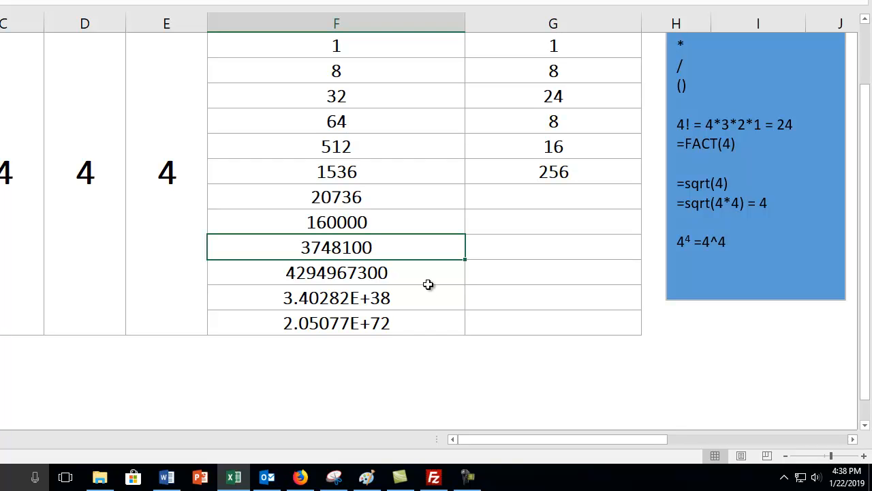
pyautogui.click(394, 272)
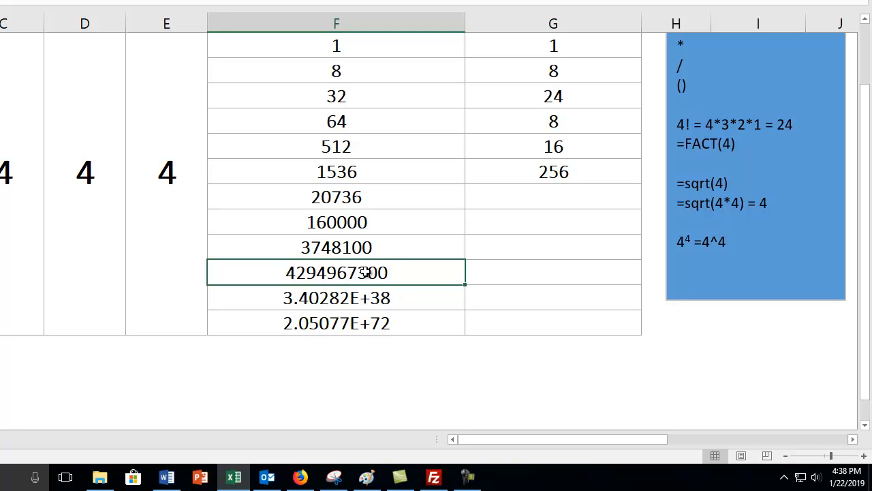
pyautogui.click(372, 295)
pyautogui.click(371, 317)
pyautogui.click(365, 304)
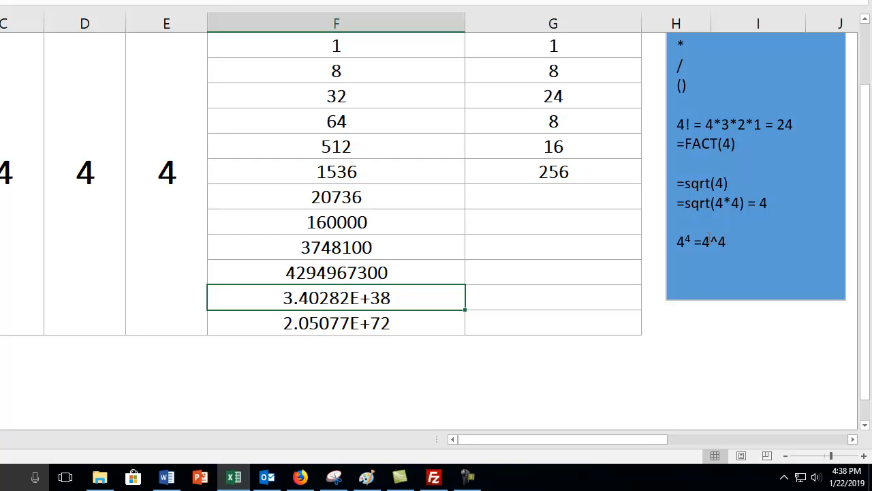
pyautogui.click(743, 244)
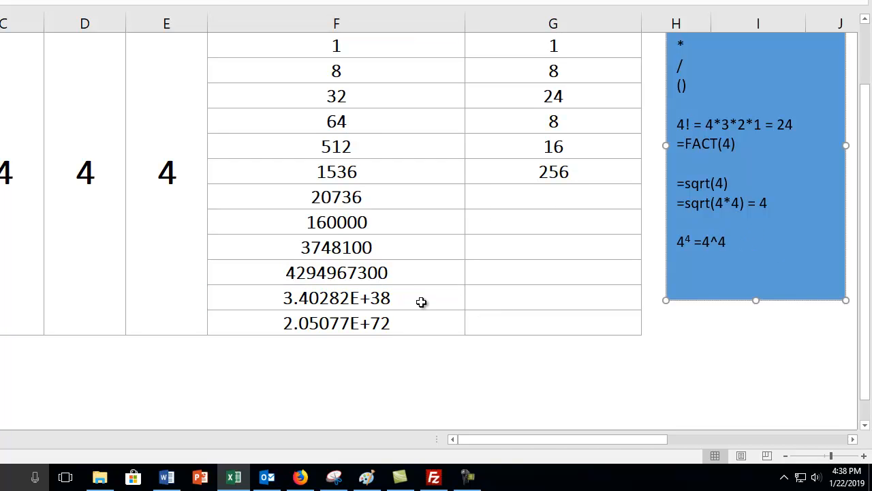
pyautogui.moveTo(420, 302); pyautogui.dragTo(417, 317)
pyautogui.click(764, 269)
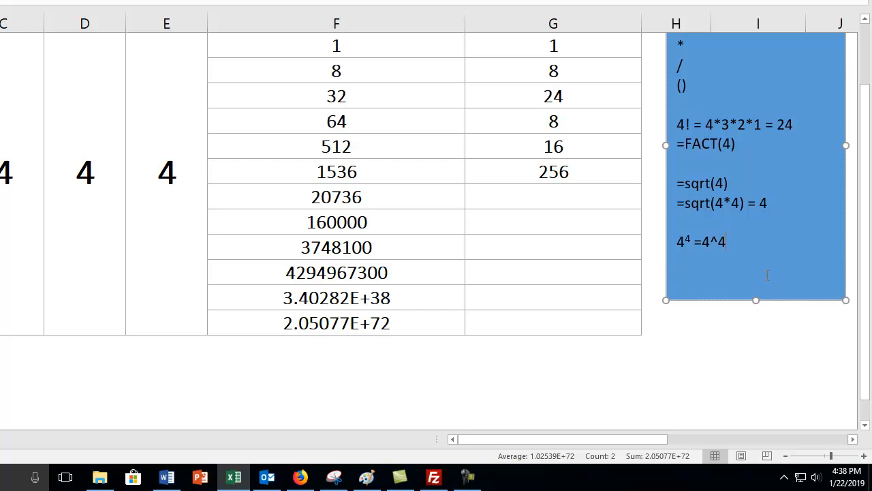
pyautogui.write('44')
pyautogui.press('BackSpace')
pyautogui.press('BackSpace')
pyautogui.press('BackSpace')
pyautogui.click(307, 300)
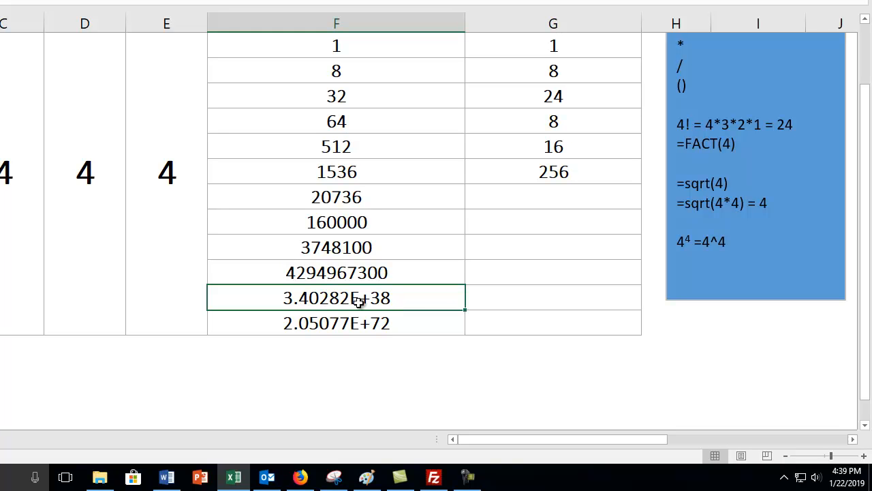
# - Switch to the Word document and enter 3.40283E+38 on the blank page after the formula table
pyautogui.click(164, 485)
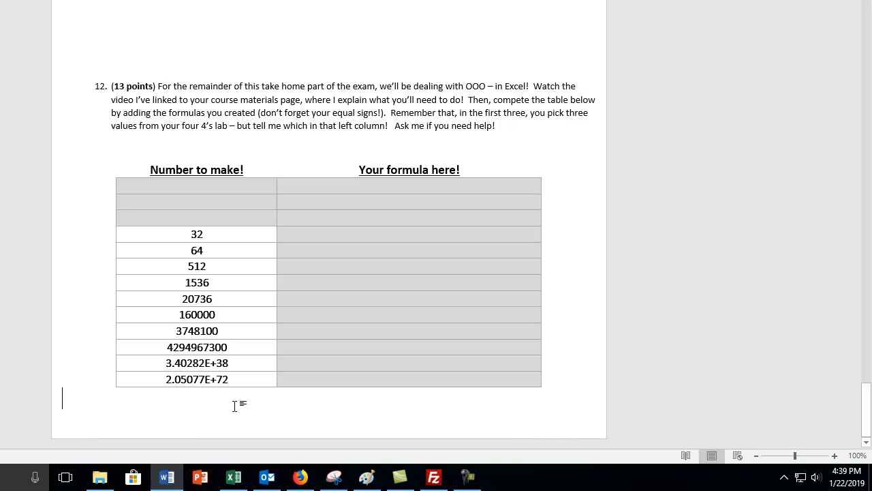
pyautogui.scroll(-3, 234, 406)
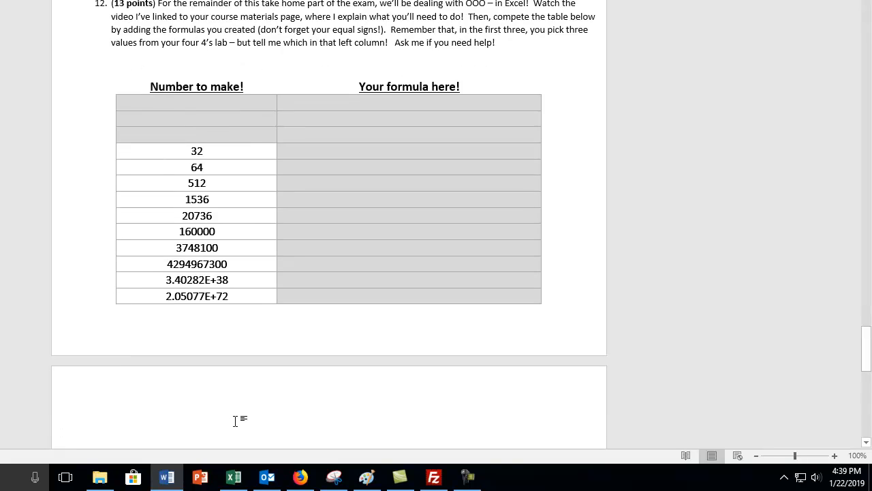
pyautogui.write('3.4')
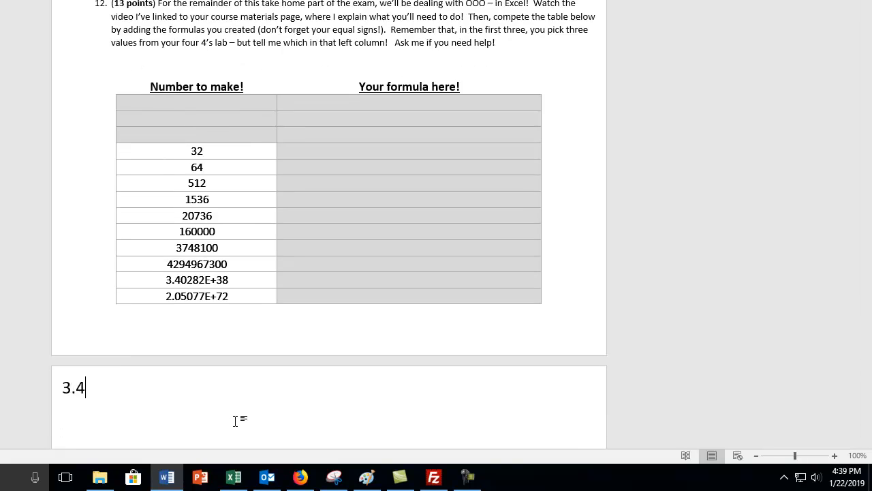
pyautogui.click(242, 481)
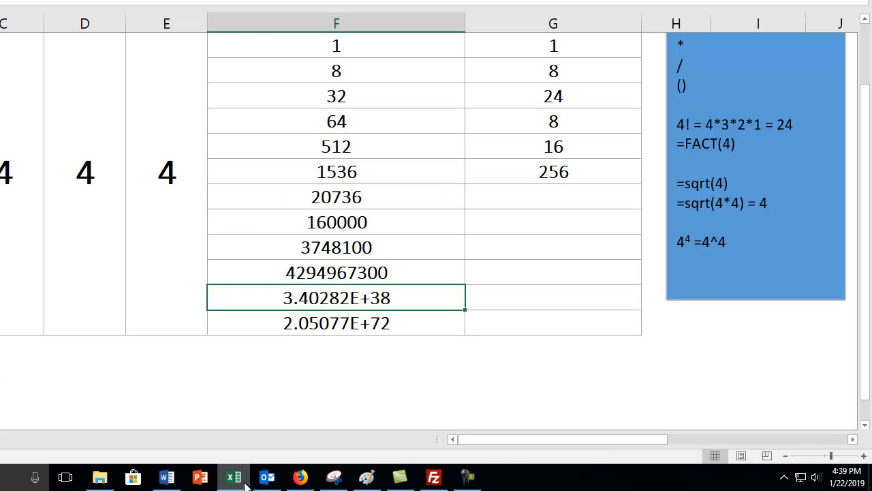
pyautogui.click(172, 481)
pyautogui.write('02')
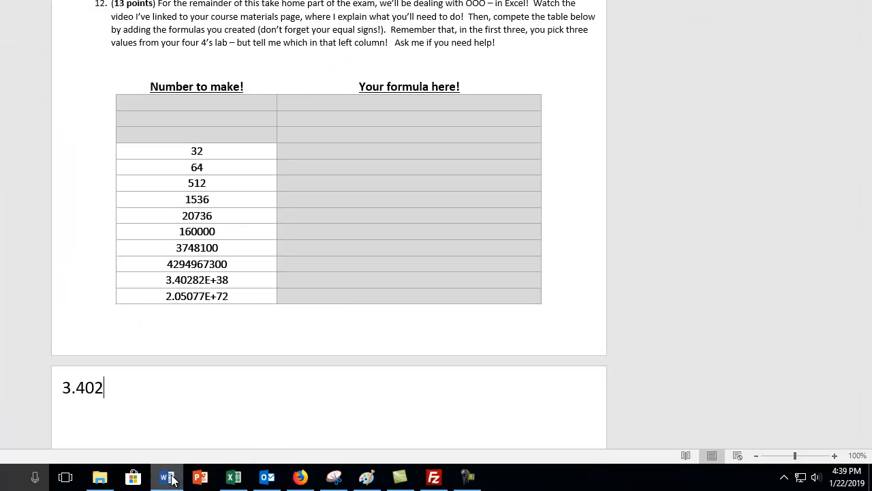
pyautogui.write('83E+38')
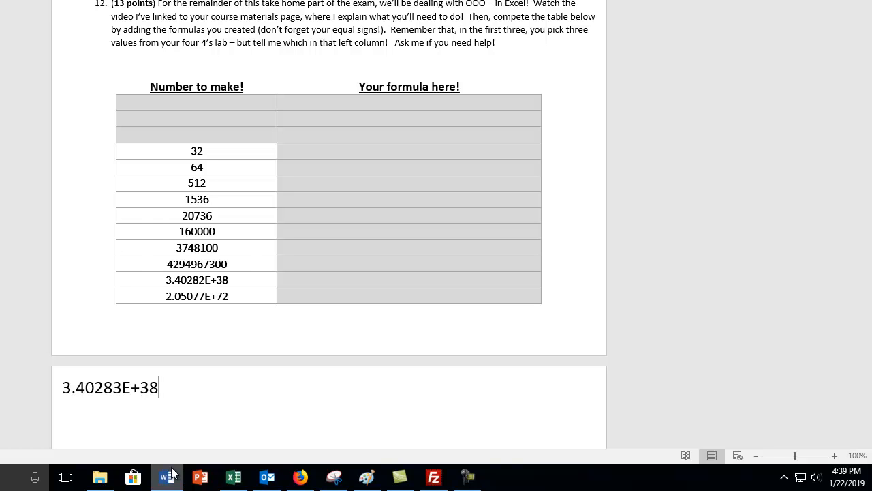
# - Enlarge the document view to 170% and examine the parts of 3.40283E+38, highlighting the whole number and its E
pyautogui.click(835, 455)
pyautogui.click(835, 455)
pyautogui.click(834, 455)
pyautogui.click(834, 455)
pyautogui.click(834, 455)
pyautogui.click(835, 456)
pyautogui.click(835, 456)
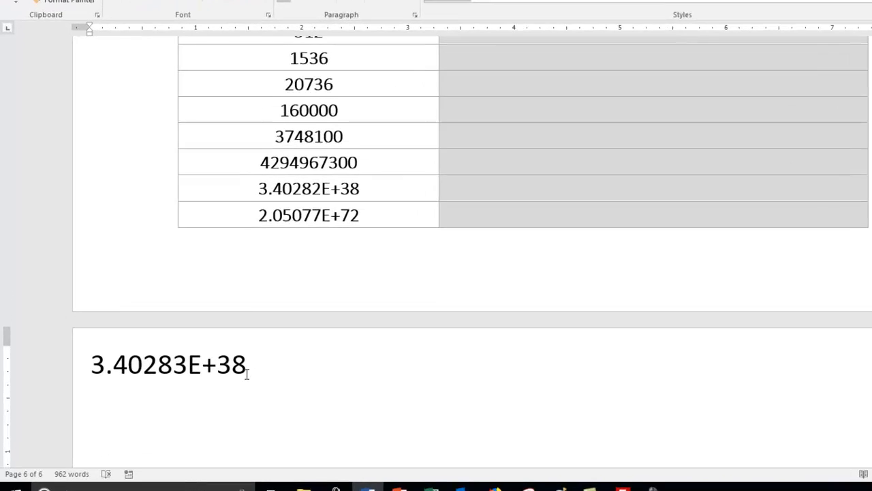
pyautogui.moveTo(208, 378); pyautogui.dragTo(51, 363)
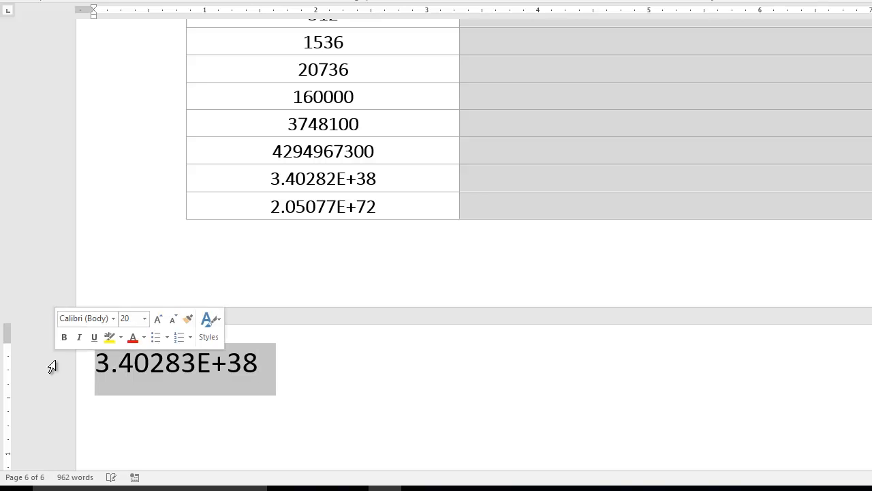
pyautogui.click(181, 401)
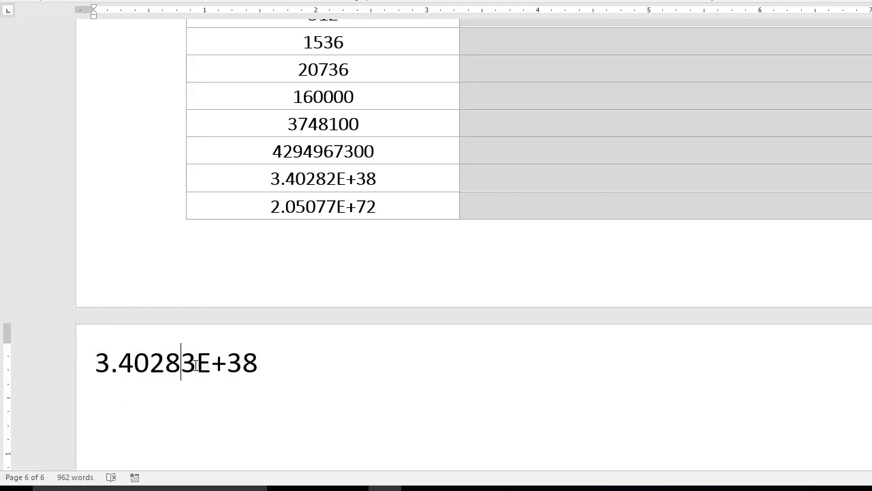
pyautogui.moveTo(101, 363); pyautogui.dragTo(266, 362)
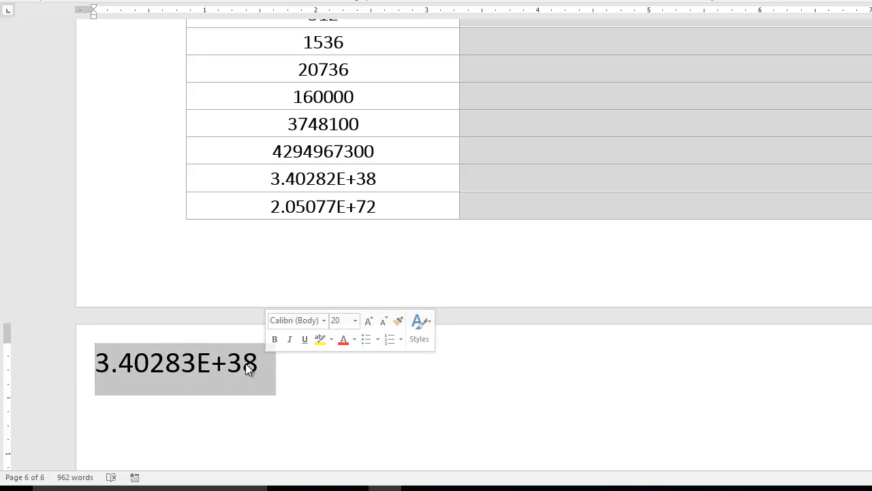
pyautogui.click(243, 363)
pyautogui.moveTo(197, 364); pyautogui.dragTo(211, 369)
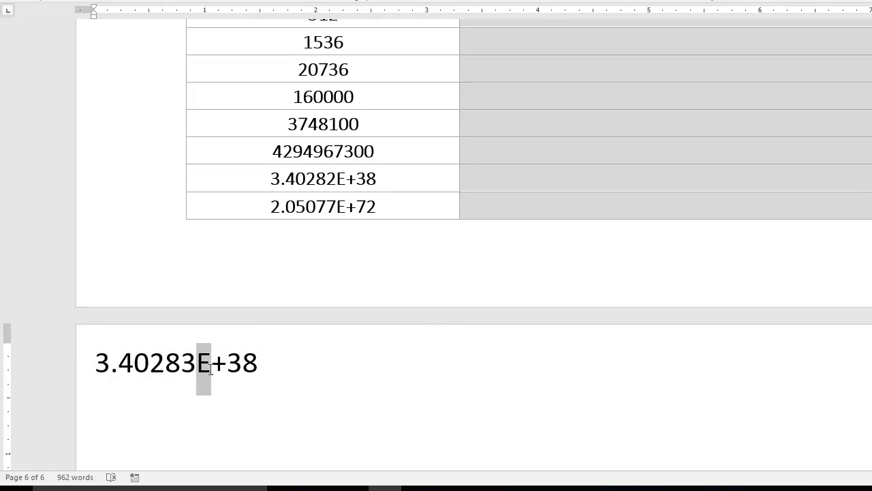
# - Add a new line below 3.40283E+38 reading "3.40283 * 1038"
pyautogui.click(256, 368)
pyautogui.press('Return')
pyautogui.write('3.402')
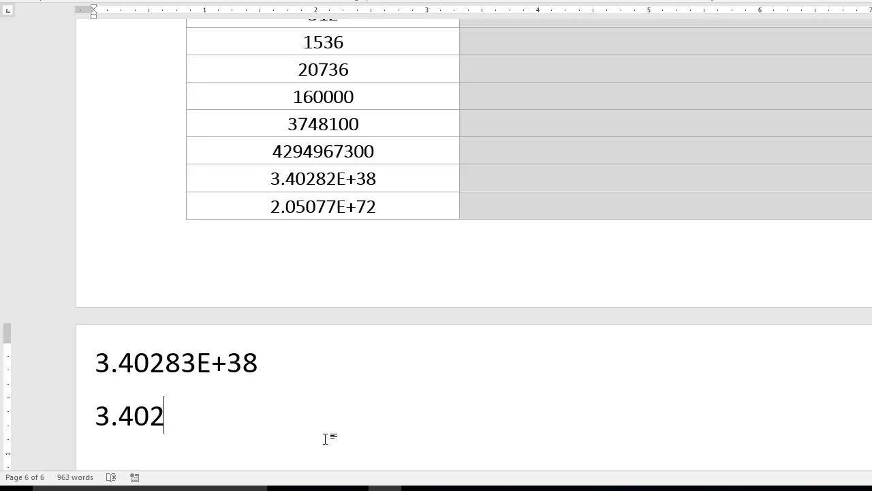
pyautogui.write('83 * ')
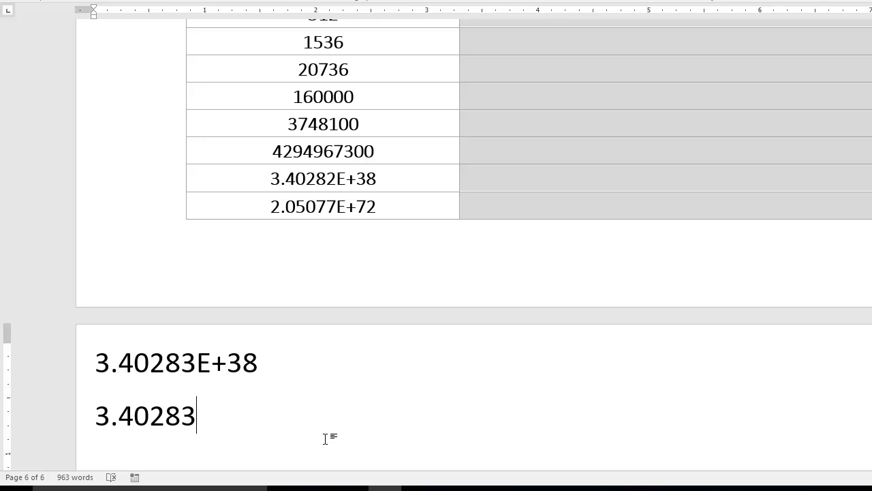
pyautogui.write('1038')
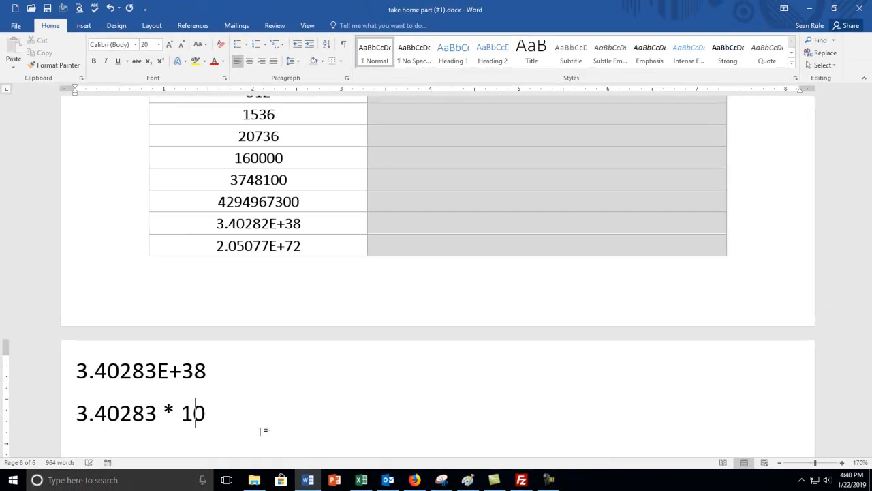
# - Format the final 38 in the "3.40283 * 1038" line as superscript to make it an exponent
pyautogui.hotkey('shift', 'Left')
pyautogui.hotkey('shift', 'Left')
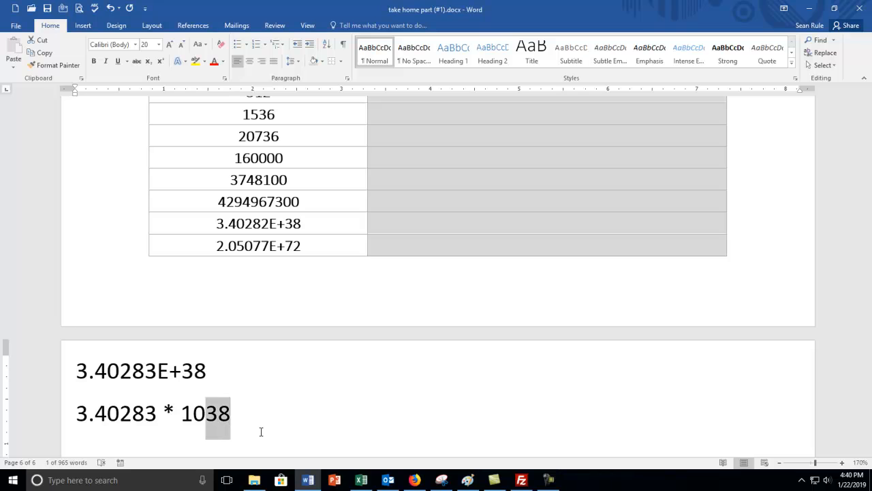
pyautogui.click(225, 77)
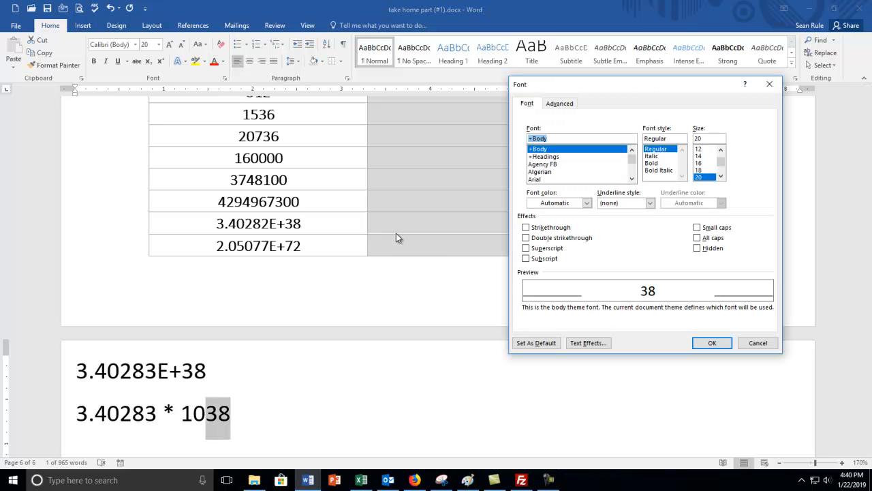
pyautogui.click(548, 250)
pyautogui.click(723, 345)
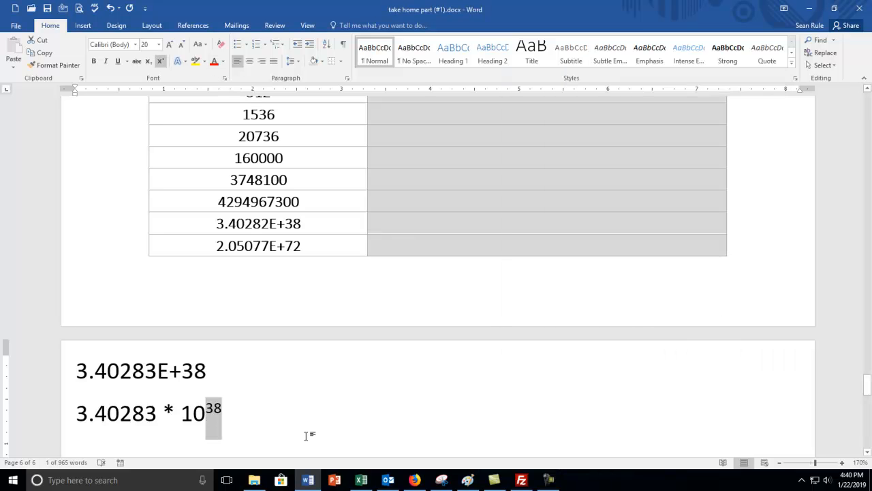
pyautogui.click(306, 427)
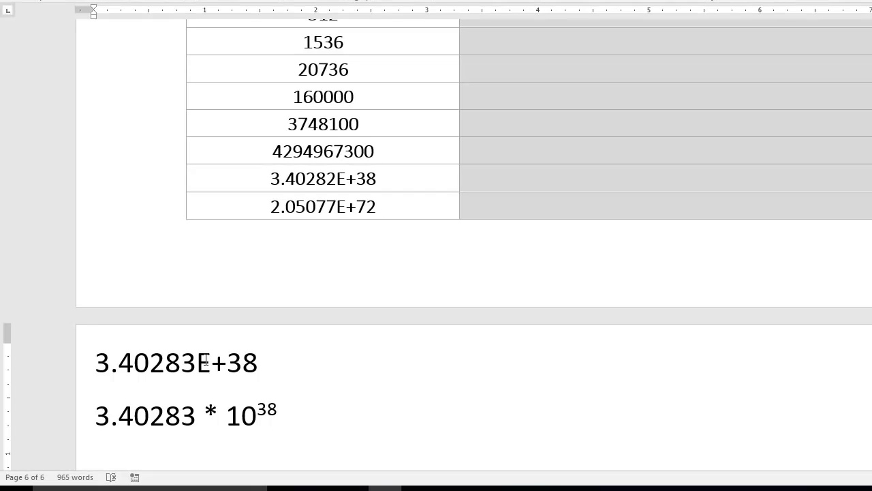
# - Highlight the parts of 3.40283E+38 and insert blank lines between it and the power-of-ten line
pyautogui.moveTo(169, 368); pyautogui.dragTo(96, 383)
pyautogui.click(203, 368)
pyautogui.moveTo(202, 368); pyautogui.dragTo(271, 387)
pyautogui.press('Return')
pyautogui.press('Return')
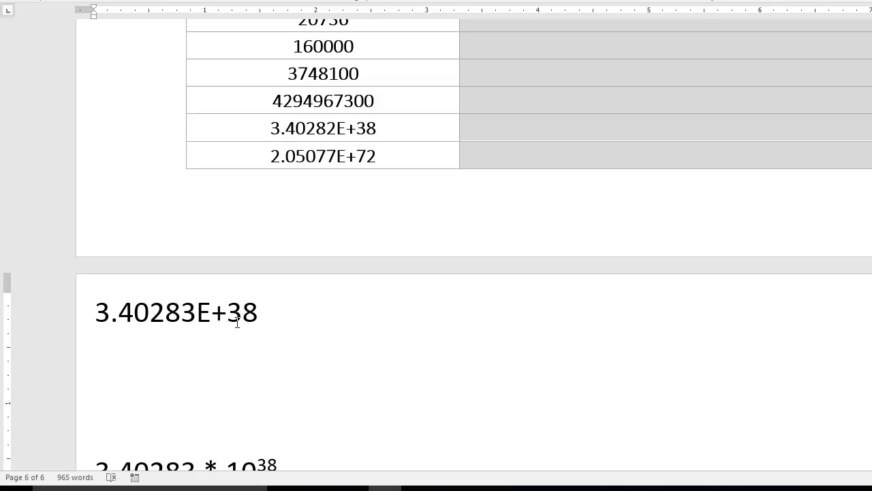
# - Copy 3.40283E+38 onto the line below it and change the copy's exponent to 1
pyautogui.click(32, 315)
pyautogui.hotkey('ctrl', 'c')
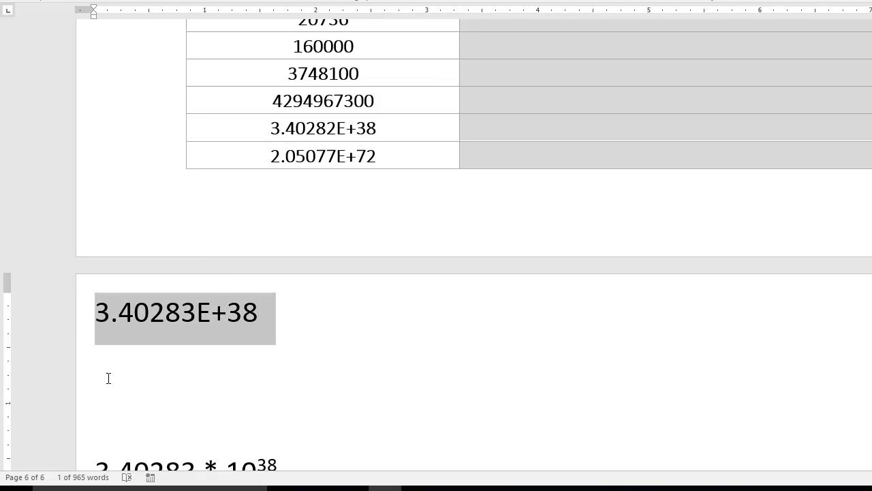
pyautogui.click(100, 370)
pyautogui.hotkey('ctrl', 'v')
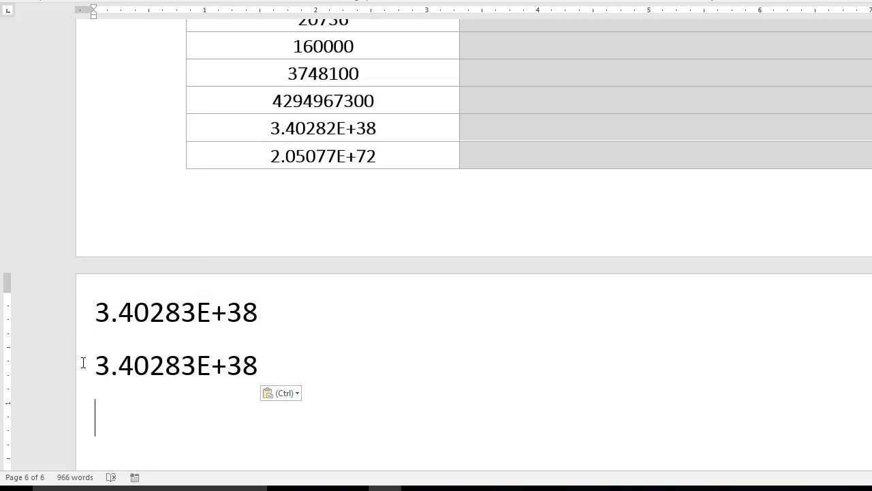
pyautogui.moveTo(258, 364); pyautogui.dragTo(231, 374)
pyautogui.write('1')
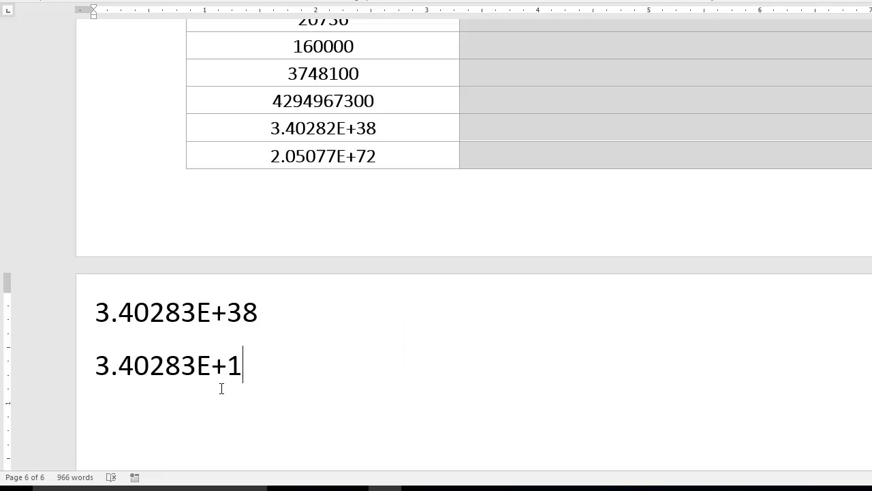
# - Complete the 3.40283E+1 line with "= 34.0283"
pyautogui.click(120, 374)
pyautogui.write('=')
pyautogui.write('34.0283')
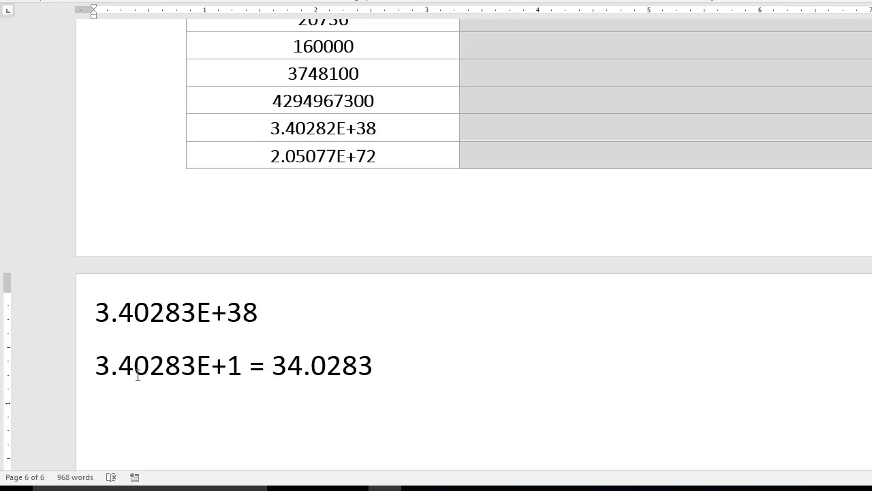
# - Copy 3.40283E+1 onto the line below the 34.0283 example and change the copy's exponent to 2
pyautogui.moveTo(247, 365); pyautogui.dragTo(57, 366)
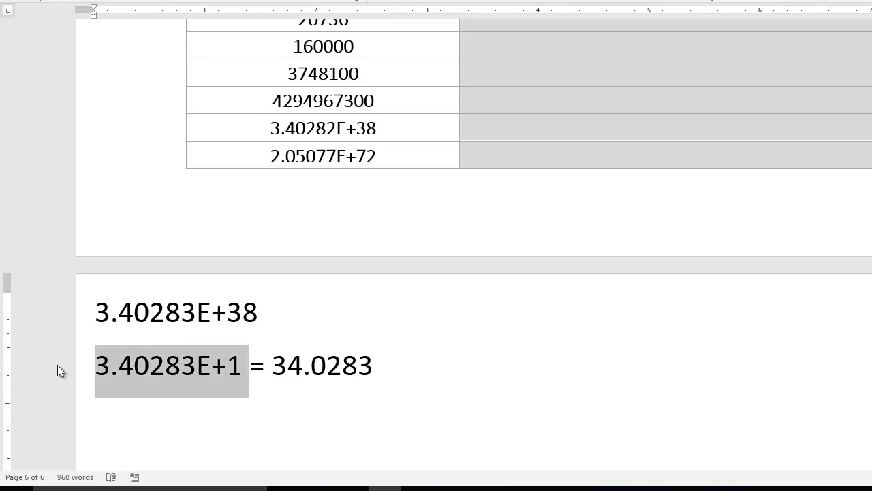
pyautogui.hotkey('ctrl', 'c')
pyautogui.click(130, 439)
pyautogui.hotkey('ctrl', 'v')
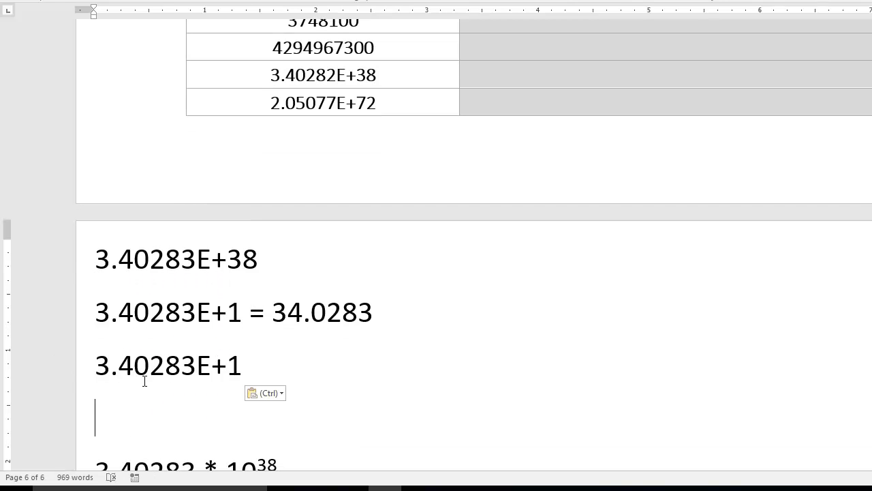
pyautogui.moveTo(246, 367); pyautogui.dragTo(234, 373)
pyautogui.write('2')
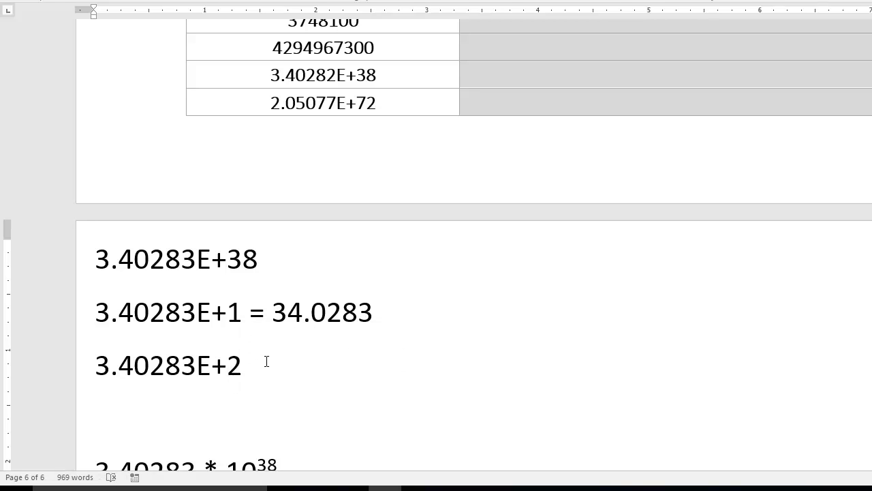
# - Complete the 3.40283E+2 line with "= 340.283"
pyautogui.write(' = 340.283')
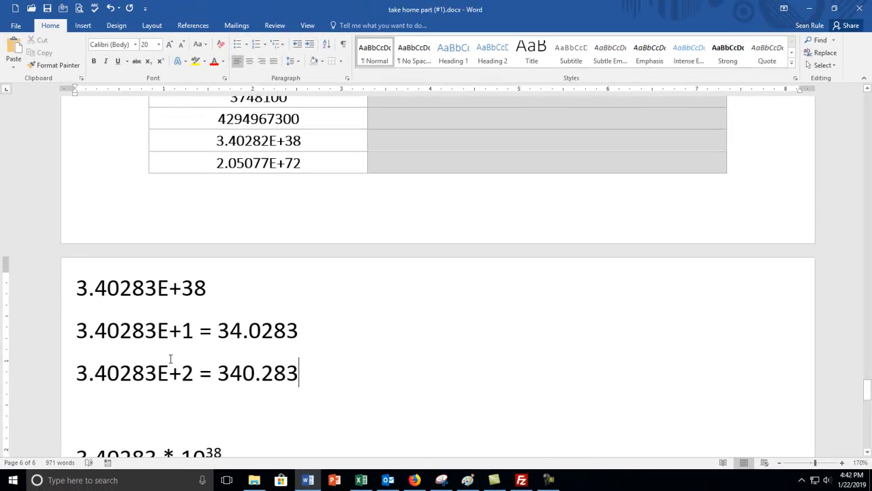
pyautogui.scroll(-1, 169, 368)
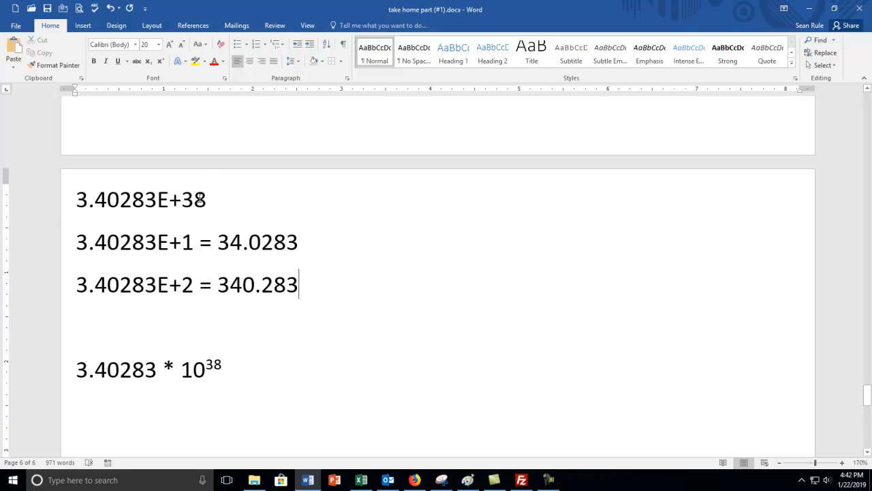
# - Copy 3.40283E+38 directly above the power-of-ten line, with blank lines separating it from the 340.283 example
pyautogui.click(66, 198)
pyautogui.click(113, 347)
pyautogui.hotkey('ctrl', 'v')
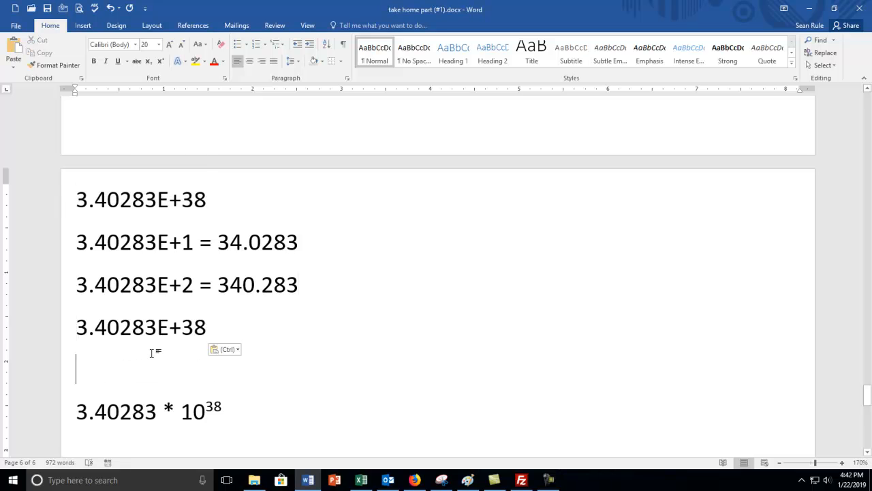
pyautogui.click(77, 330)
pyautogui.press('Return')
pyautogui.press('Return')
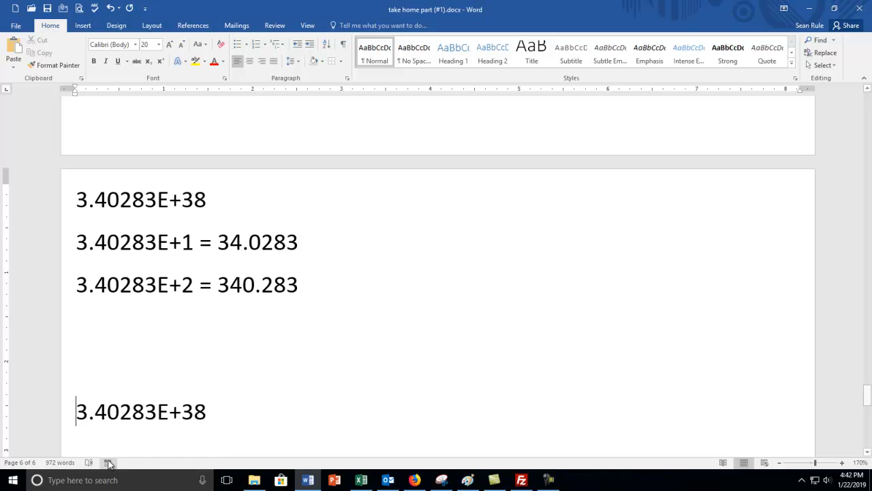
pyautogui.scroll(-5, 136, 380)
pyautogui.click(96, 273)
pyautogui.press('Delete')
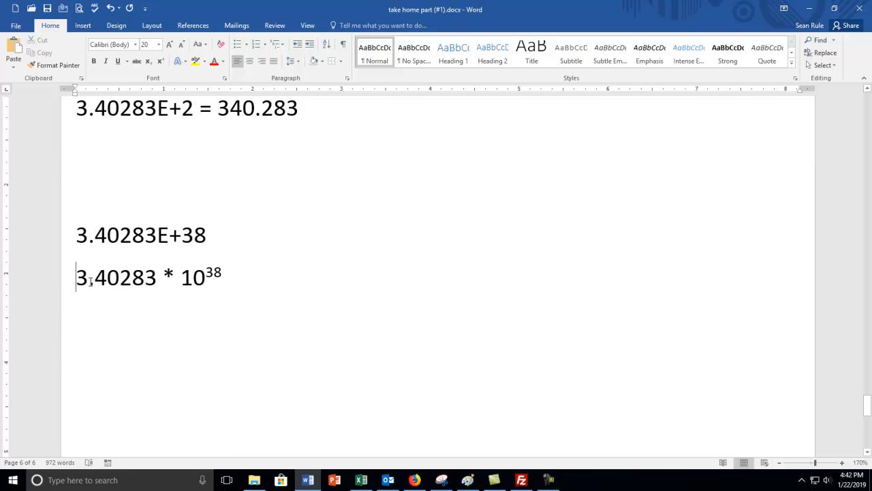
pyautogui.moveTo(222, 275); pyautogui.dragTo(208, 276)
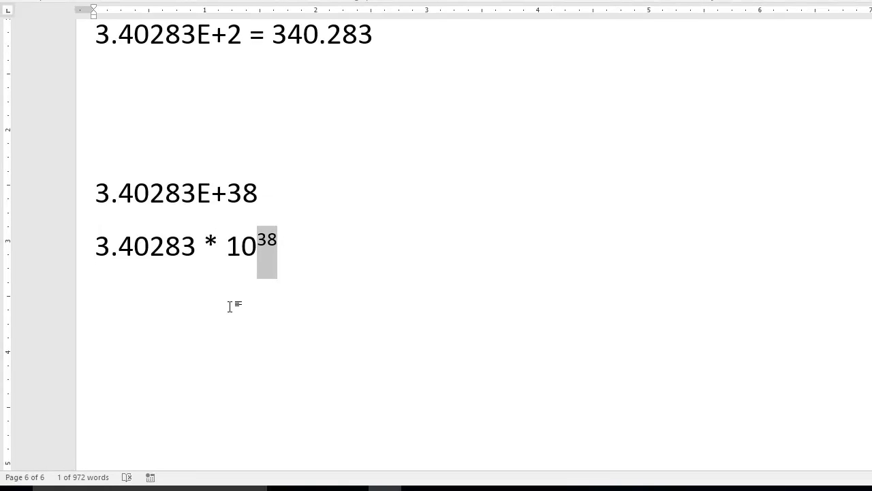
pyautogui.click(323, 285)
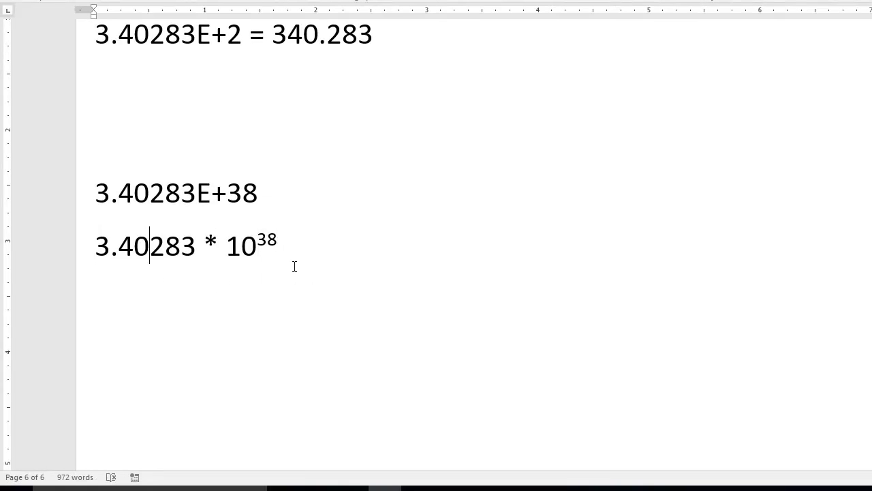
pyautogui.click(84, 198)
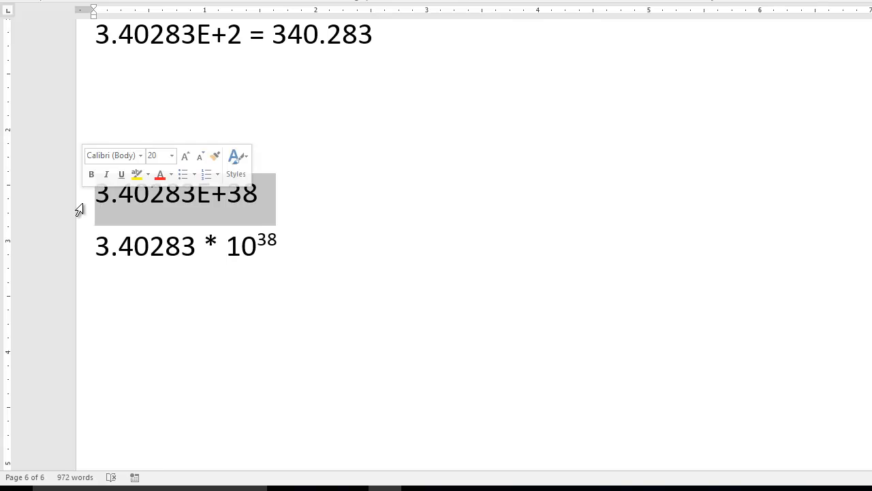
pyautogui.hotkey('ctrl', 'c')
pyautogui.click(117, 257)
pyautogui.hotkey('ctrl', 'v')
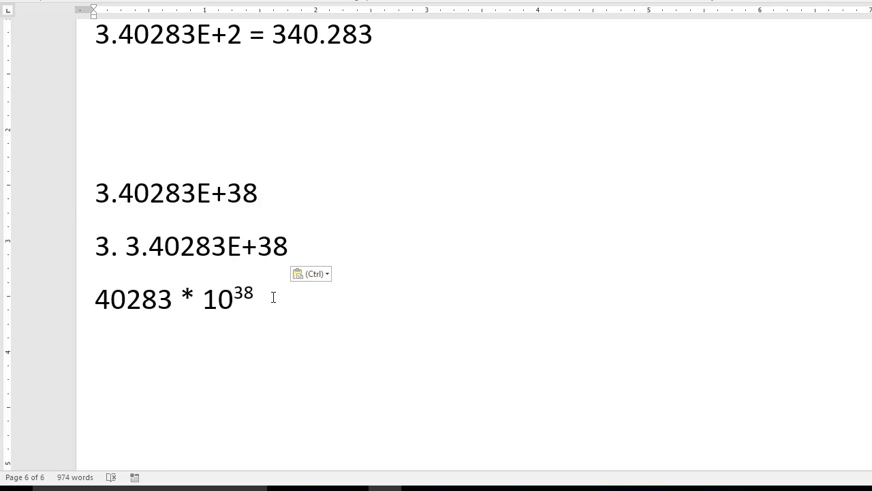
pyautogui.hotkey('ctrl', 'z')
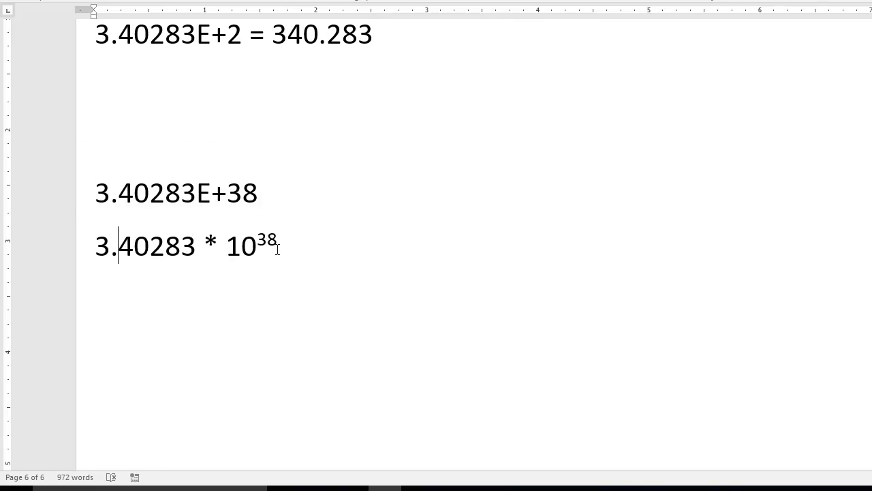
# - Copy 3.40283E+38 to a new line below the power-of-ten line, leaving a blank line between them
pyautogui.click(2, 196)
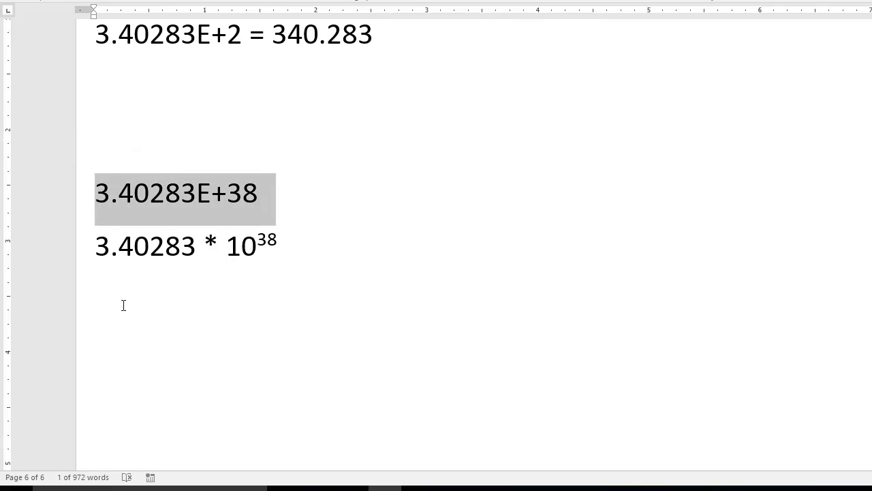
pyautogui.hotkey('ctrl', 'y')
pyautogui.hotkey('ctrl', 'z')
pyautogui.click(285, 254)
pyautogui.press('Return')
pyautogui.press('Return')
pyautogui.hotkey('ctrl', 'v')
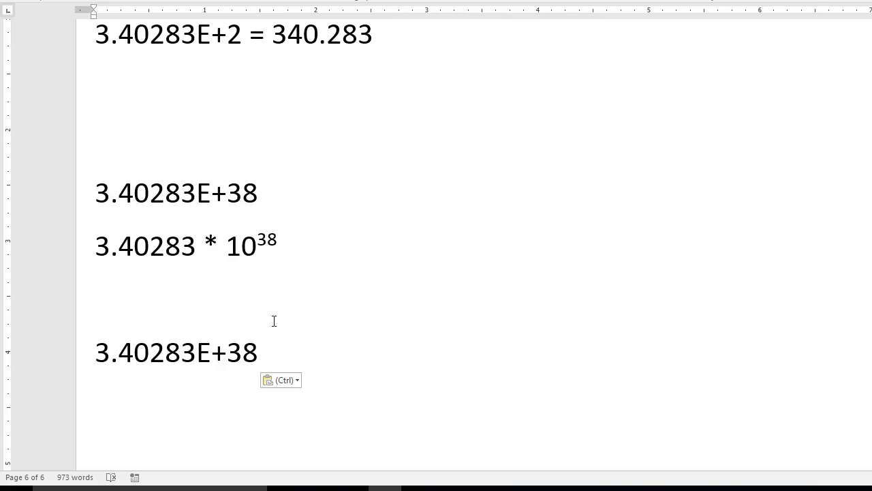
# - Remove the E+38 from the bottom copy so that only 3.40283 is left
pyautogui.moveTo(118, 351); pyautogui.dragTo(267, 350)
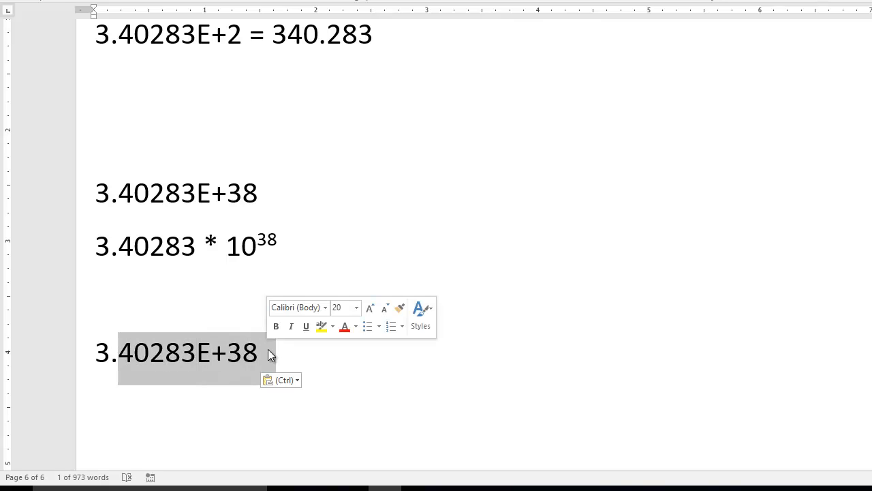
pyautogui.click(292, 392)
pyautogui.press('BackSpace')
pyautogui.press('BackSpace')
pyautogui.press('BackSpace')
pyautogui.press('BackSpace')
pyautogui.press('BackSpace')
pyautogui.press('BackSpace')
pyautogui.write('3')
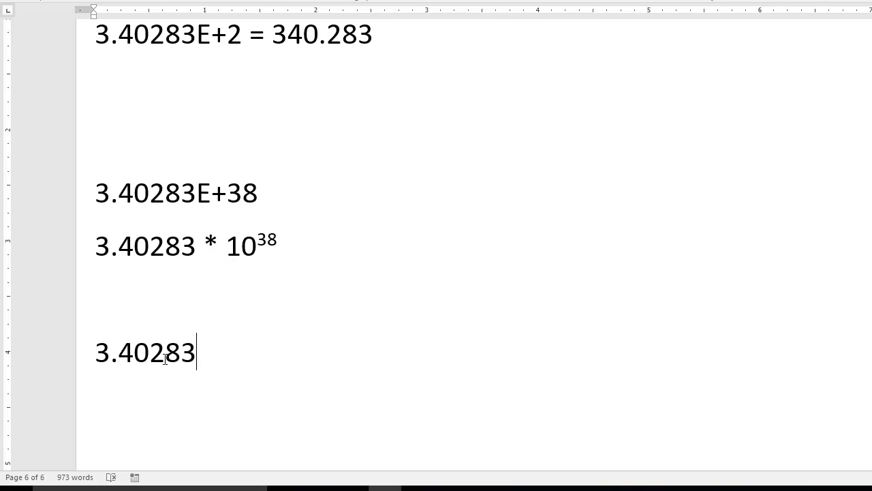
# - Move the decimal point of the bottom 3.40283 behind its last digit
pyautogui.write('.')
pyautogui.click(129, 353)
pyautogui.click(123, 352)
pyautogui.press('BackSpace')
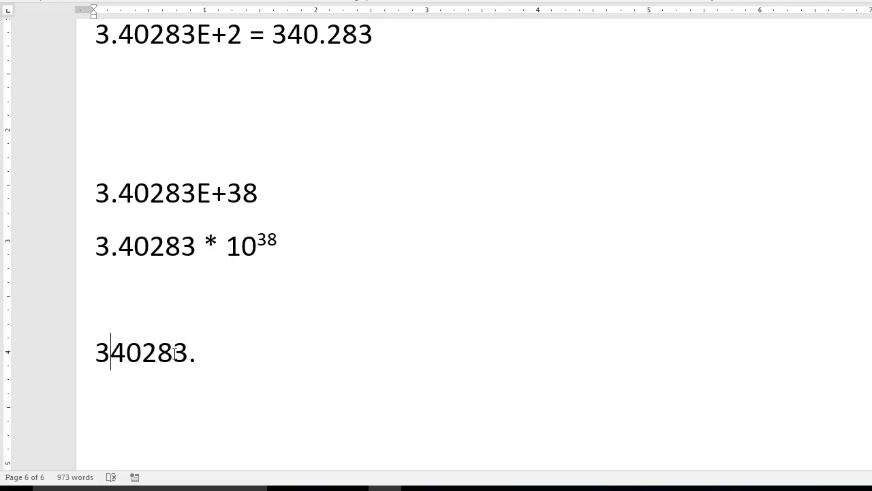
# - Replace the decimal point at the end of 340283 with 33 zeros
pyautogui.click(196, 354)
pyautogui.press('BackSpace')
pyautogui.write('000000000000000000000000000000000')
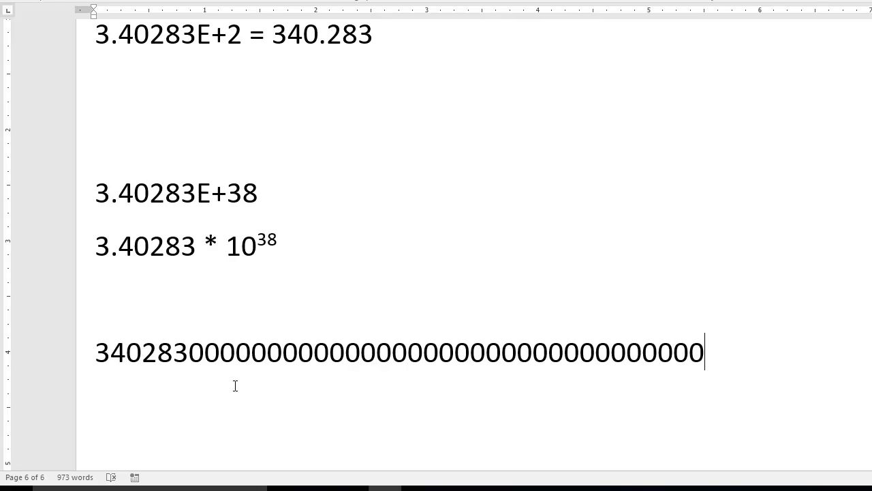
# - Insert thousands commas throughout the expanded number, working from its last digits back to 340,283
pyautogui.press('Left')
pyautogui.press('Left')
pyautogui.write(',')
pyautogui.press('Left')
pyautogui.press('Left')
pyautogui.press('Left')
pyautogui.press('Left')
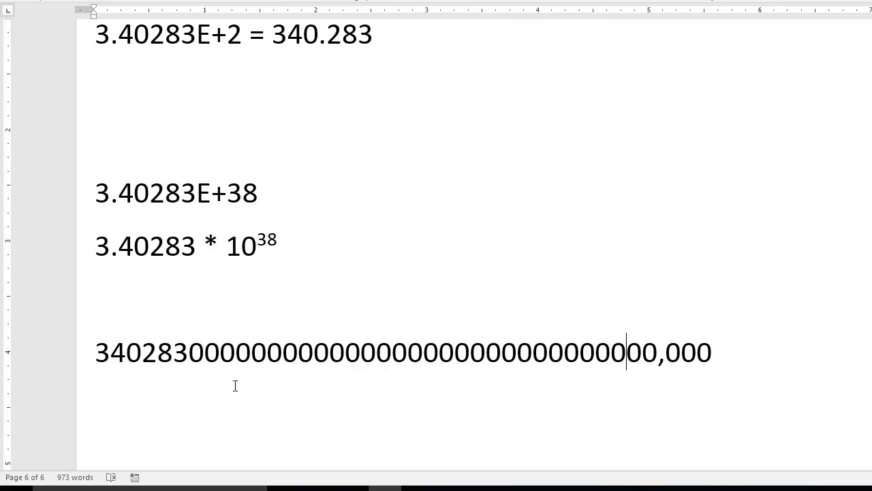
pyautogui.write(',')
pyautogui.press('Left')
pyautogui.press('Left')
pyautogui.press('Left')
pyautogui.press('Left')
pyautogui.write(',')
pyautogui.press('Left')
pyautogui.press('Left')
pyautogui.press('Left')
pyautogui.press('Left')
pyautogui.write(',')
pyautogui.press('Left')
pyautogui.press('Left')
pyautogui.press('Left')
pyautogui.press('Left')
pyautogui.write(',')
pyautogui.press('Left')
pyautogui.press('Left')
pyautogui.press('Left')
pyautogui.press('Left')
pyautogui.write(',')
pyautogui.press('Left')
pyautogui.press('Left')
pyautogui.press('Left')
pyautogui.press('Left')
pyautogui.write(',')
pyautogui.press('Left')
pyautogui.press('Left')
pyautogui.press('Left')
pyautogui.press('Left')
pyautogui.write(',')
pyautogui.press('Left')
pyautogui.press('Left')
pyautogui.press('Left')
pyautogui.press('Left')
pyautogui.write(',')
pyautogui.press('Left')
pyautogui.press('Left')
pyautogui.press('Left')
pyautogui.press('Left')
pyautogui.write(',')
pyautogui.press('Left')
pyautogui.press('Left')
pyautogui.press('Left')
pyautogui.press('Left')
pyautogui.press('Left')
pyautogui.write(',')
pyautogui.press('Left')
pyautogui.press('Left')
pyautogui.press('Left')
pyautogui.press('Left')
pyautogui.write(',')
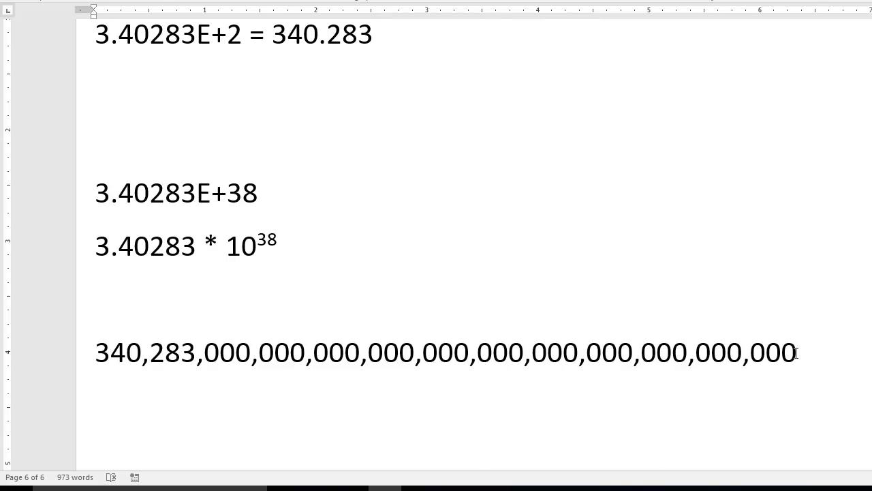
# - Highlight ever larger groups of digits in the expanded number from its end, and the exponent 38 in 3.40283E+38
pyautogui.moveTo(761, 354); pyautogui.dragTo(754, 354)
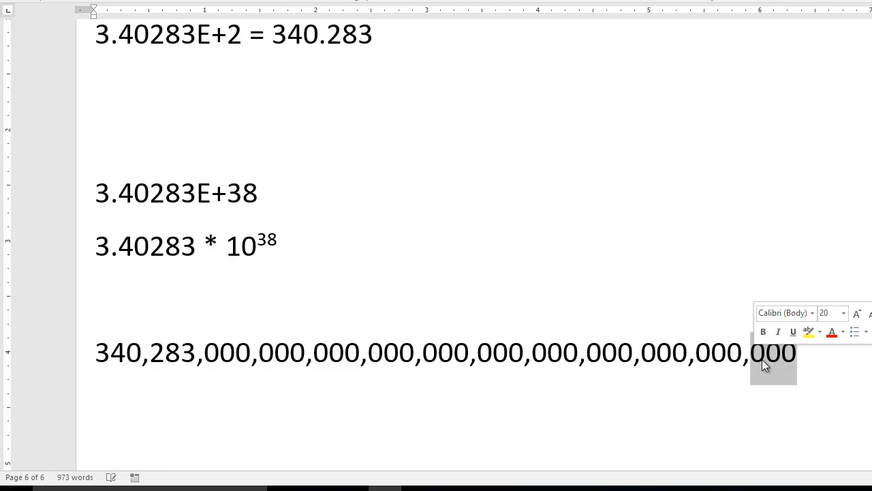
pyautogui.moveTo(741, 355); pyautogui.dragTo(640, 352)
pyautogui.moveTo(794, 358); pyautogui.dragTo(589, 374)
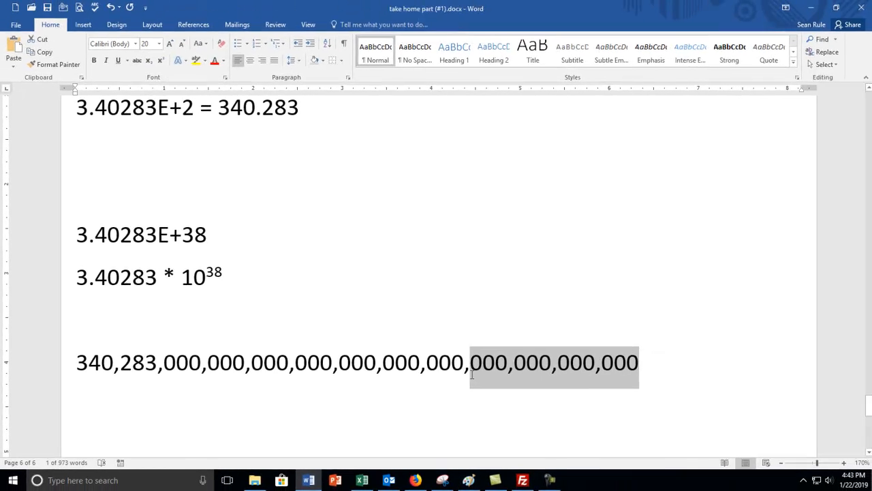
pyautogui.moveTo(471, 373); pyautogui.dragTo(224, 379)
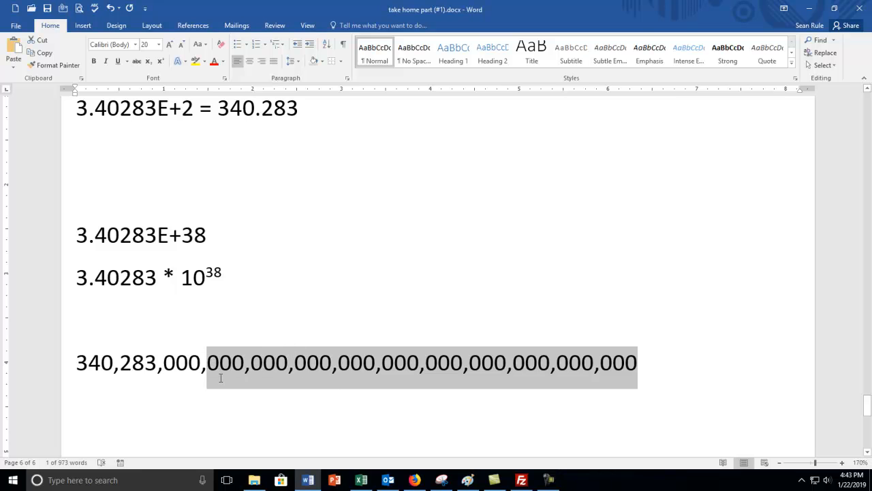
pyautogui.click(275, 365)
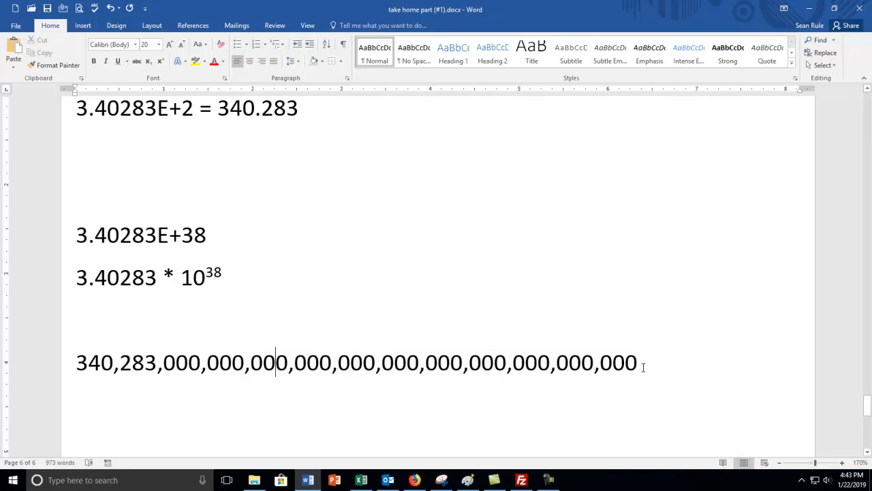
pyautogui.moveTo(638, 362); pyautogui.dragTo(295, 376)
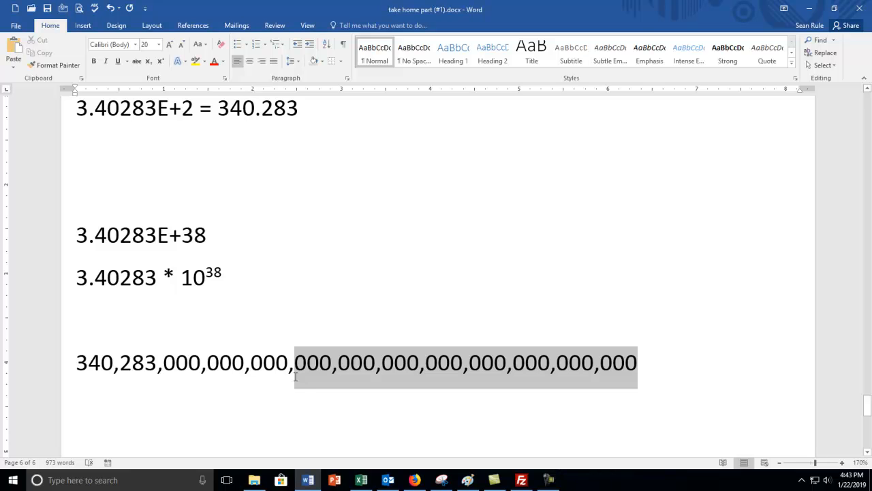
pyautogui.moveTo(301, 373); pyautogui.dragTo(119, 364)
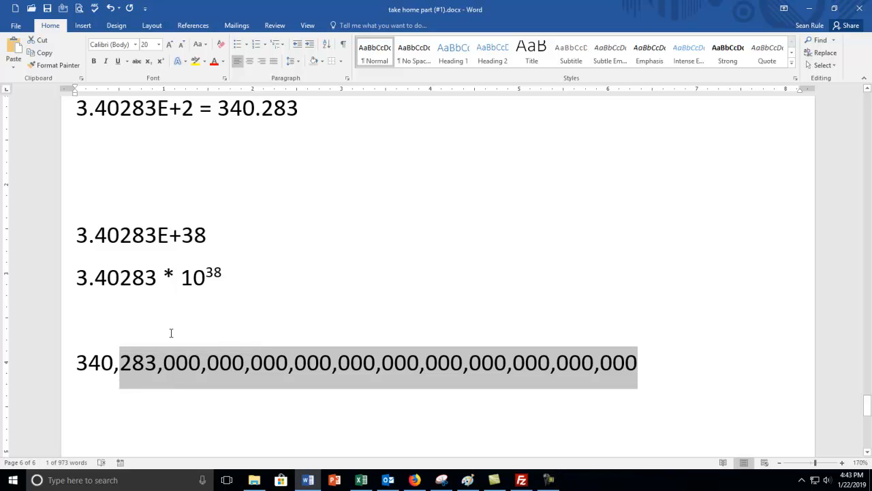
pyautogui.click(170, 333)
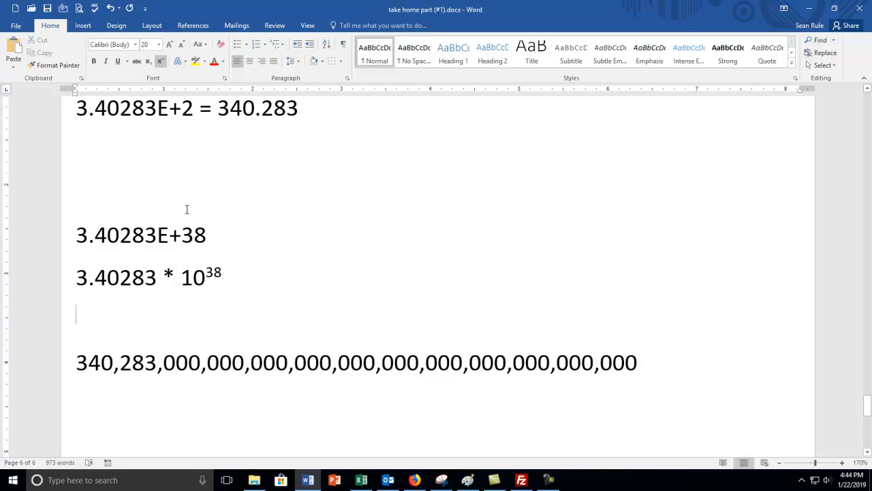
pyautogui.moveTo(206, 234); pyautogui.dragTo(182, 234)
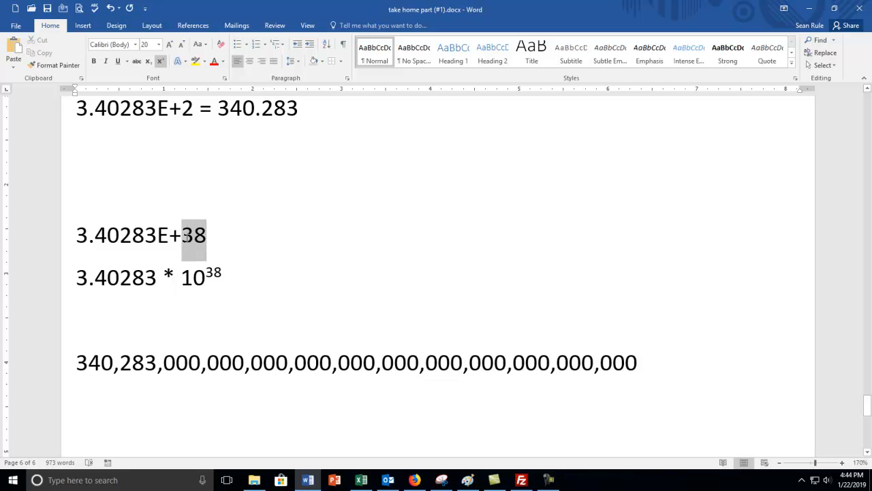
pyautogui.click(204, 272)
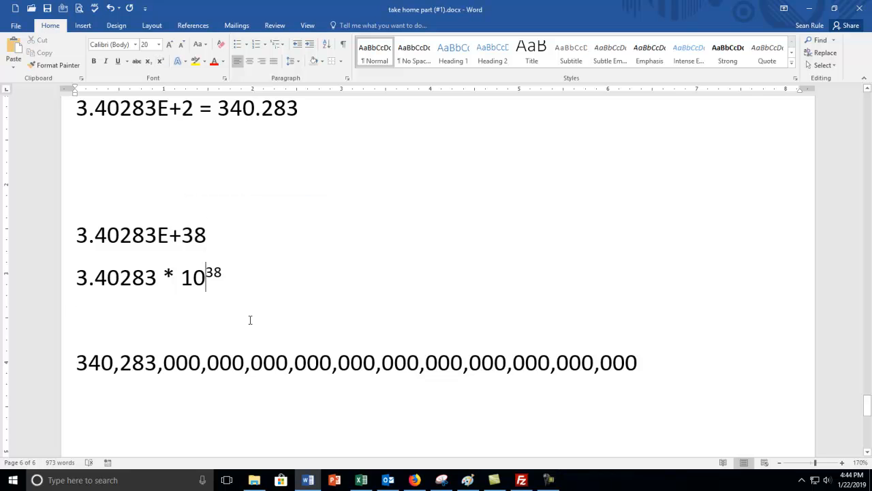
# - Switch to the Excel workbook and examine the scientific-notation targets in cells F14 and F15
pyautogui.click(362, 481)
pyautogui.click(471, 358)
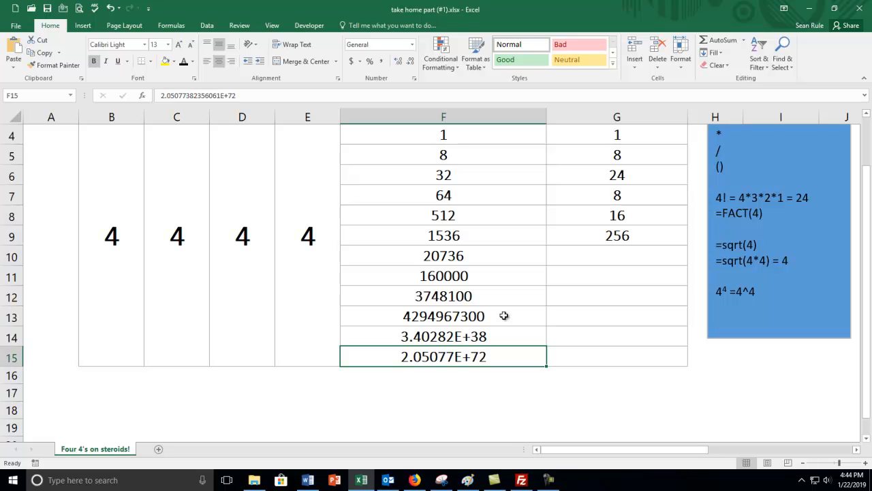
pyautogui.click(458, 336)
pyautogui.press('Down')
pyautogui.press('Up')
pyautogui.press('Down')
pyautogui.press('Up')
pyautogui.press('Down')
pyautogui.click(466, 333)
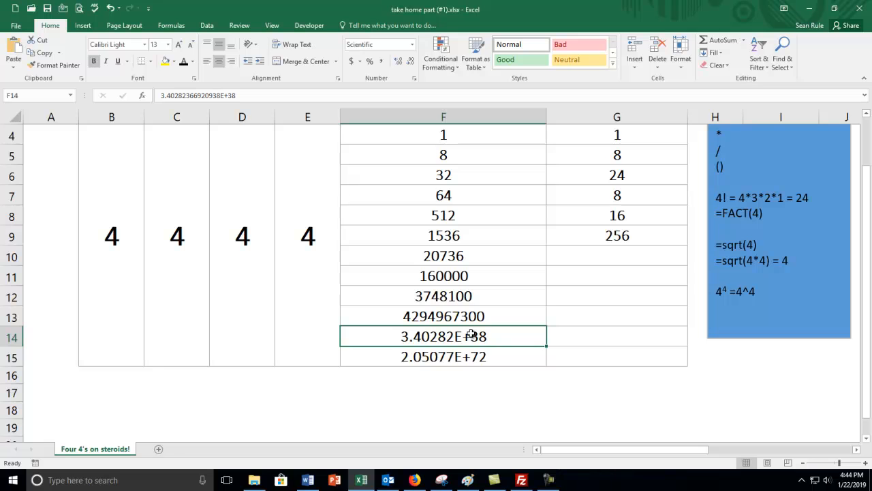